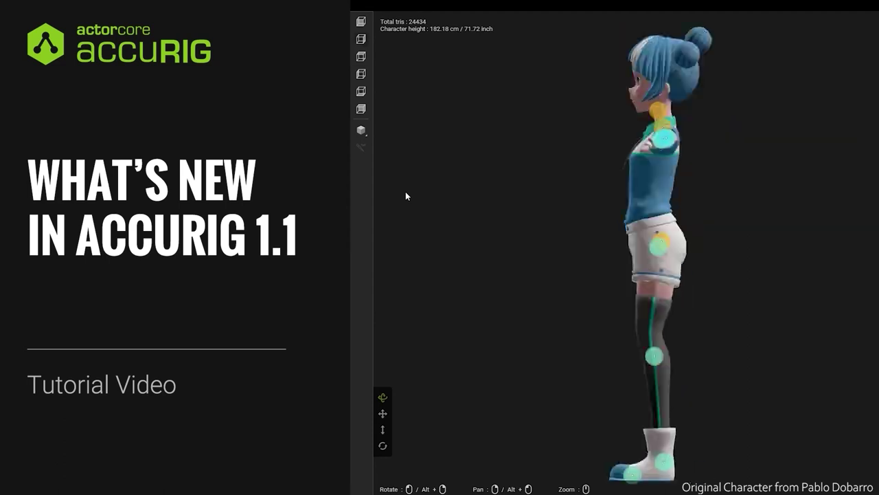
- Look over the rigged character from several preset views, finishing with the front view
{"action": "key", "text": "b"}
{"action": "key", "text": "t"}
{"action": "key", "text": "f"}
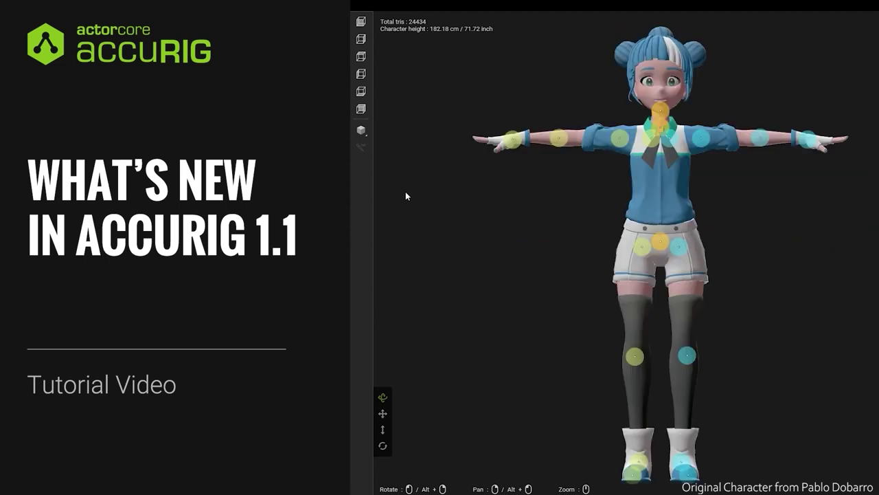
- Display the character as Wireframe on Shaded, trying black, red, yellow and green line colors before choosing blue
{"action": "left_click", "coordinate": [361, 130]}
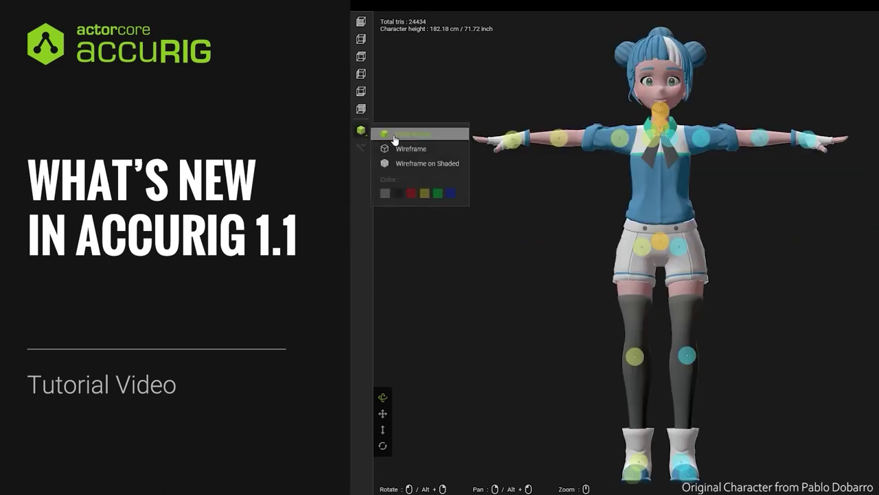
{"action": "left_click", "coordinate": [447, 148]}
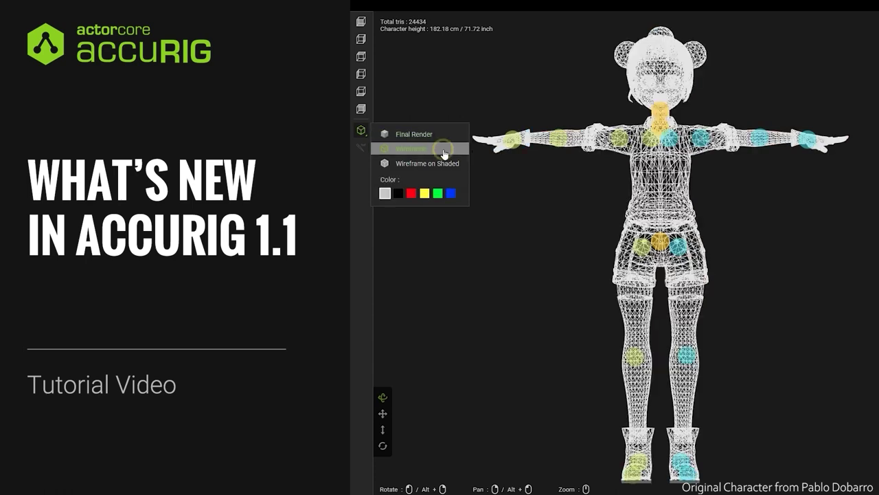
{"action": "left_click", "coordinate": [465, 164]}
{"action": "left_click", "coordinate": [398, 194]}
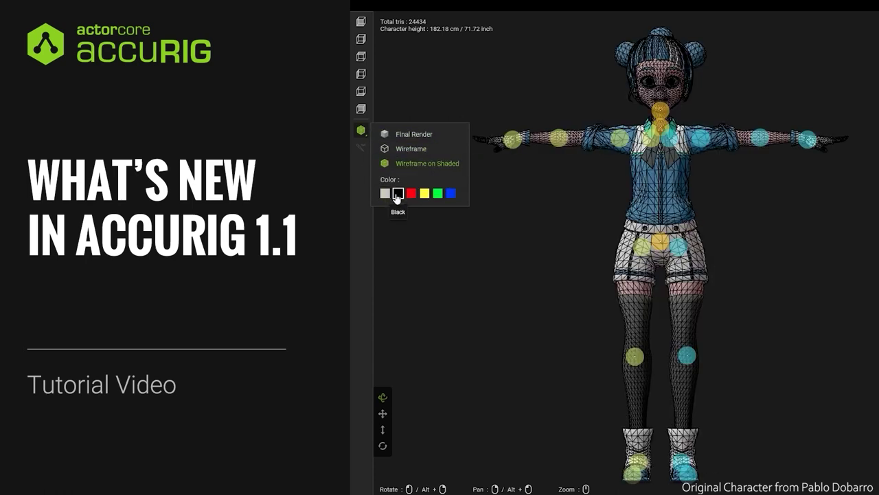
{"action": "left_click", "coordinate": [410, 193]}
{"action": "left_click", "coordinate": [425, 193]}
{"action": "left_click", "coordinate": [437, 193]}
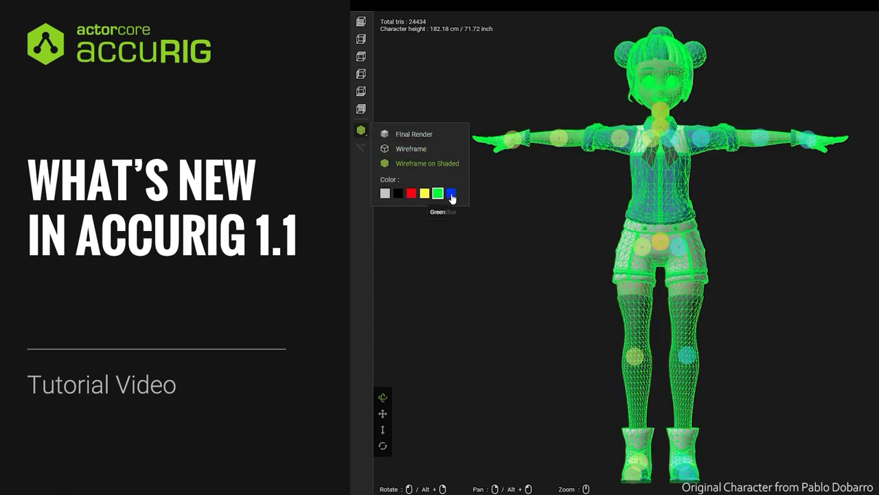
{"action": "left_click", "coordinate": [450, 193]}
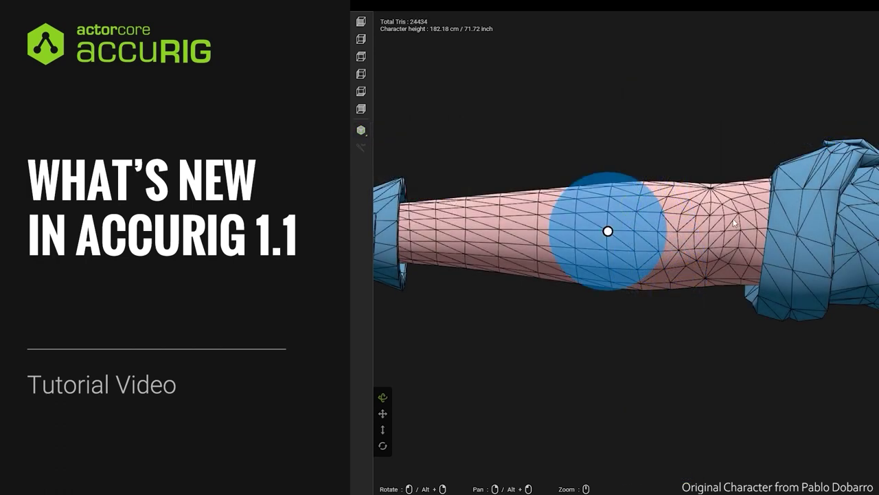
- Move the forearm joint onto the dense ring of mesh lines at the elbow
{"action": "left_click_drag", "start_coordinate": [599, 232], "coordinate": [700, 232]}
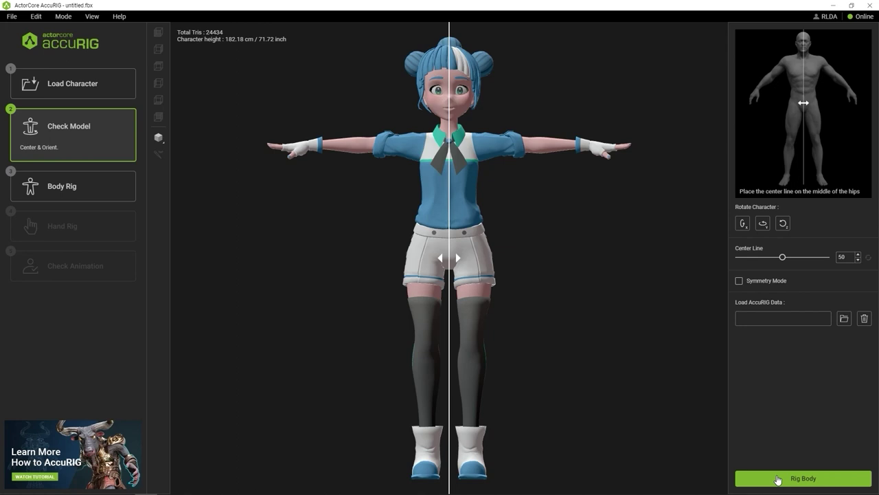
- Rig the character's body with the center line at 50 and Symmetry Mode off
{"action": "left_click", "coordinate": [778, 478]}
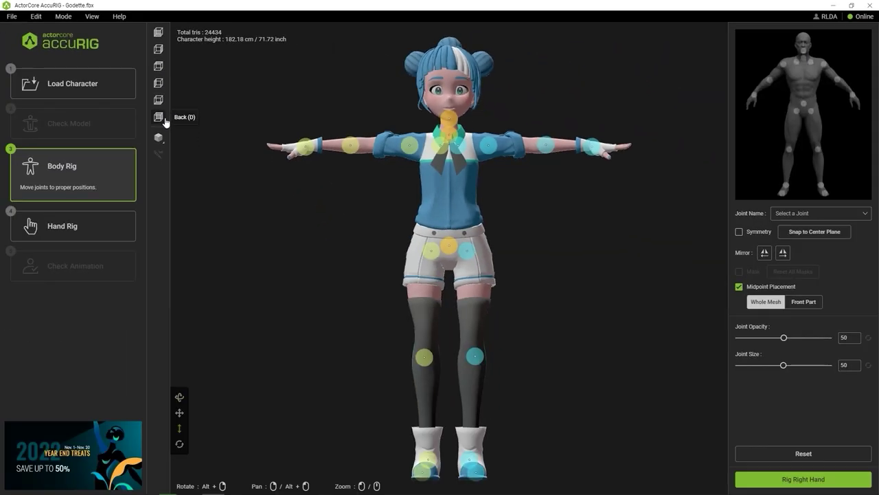
- Examine the placement of the body joints from the preset views, including back, left, right and front
{"action": "left_click", "coordinate": [164, 122]}
{"action": "left_click", "coordinate": [165, 105]}
{"action": "left_click", "coordinate": [164, 85]}
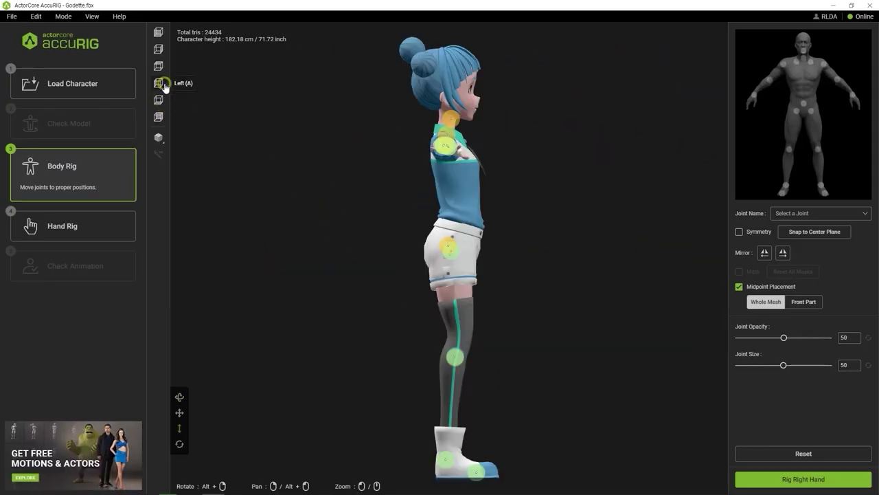
{"action": "left_click", "coordinate": [165, 70]}
{"action": "left_click", "coordinate": [165, 51]}
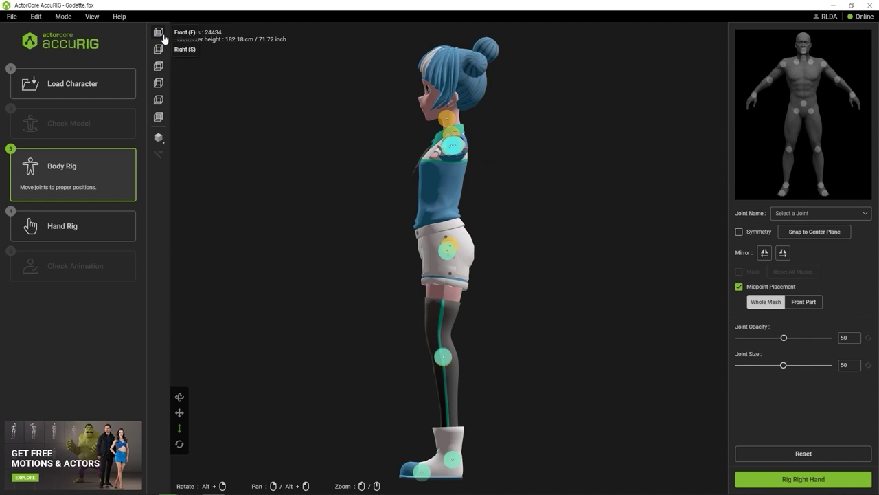
{"action": "left_click", "coordinate": [163, 33]}
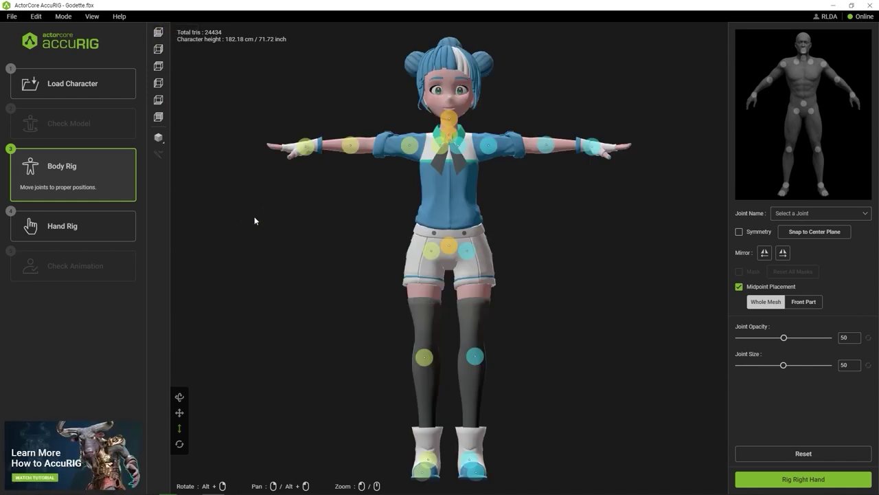
{"action": "key", "text": "d"}
{"action": "key", "text": "a"}
{"action": "key", "text": "s"}
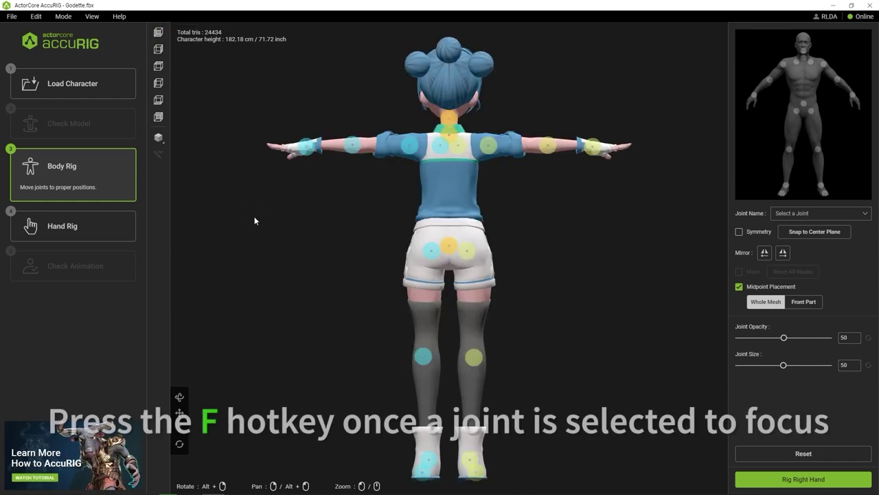
{"action": "key", "text": "g"}
{"action": "key", "text": "w"}
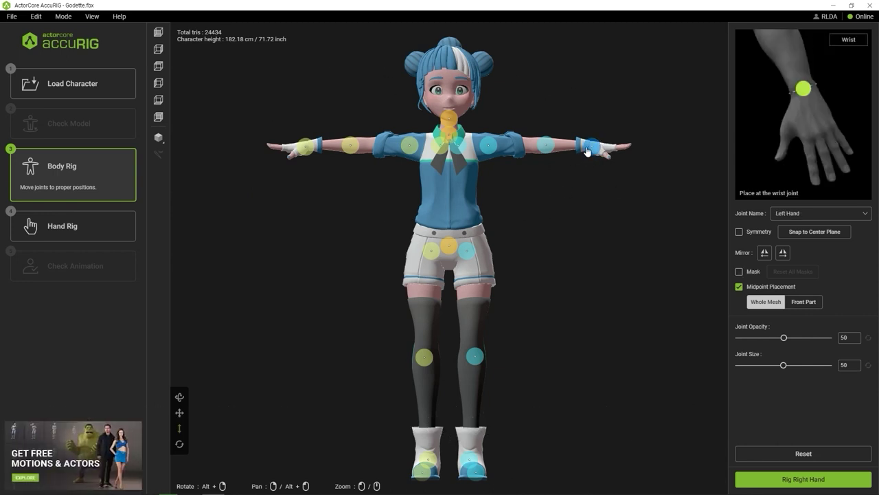
- Focus on the left hand joint and move it back onto the glove's wrist cuff
{"action": "double_click", "coordinate": [588, 152]}
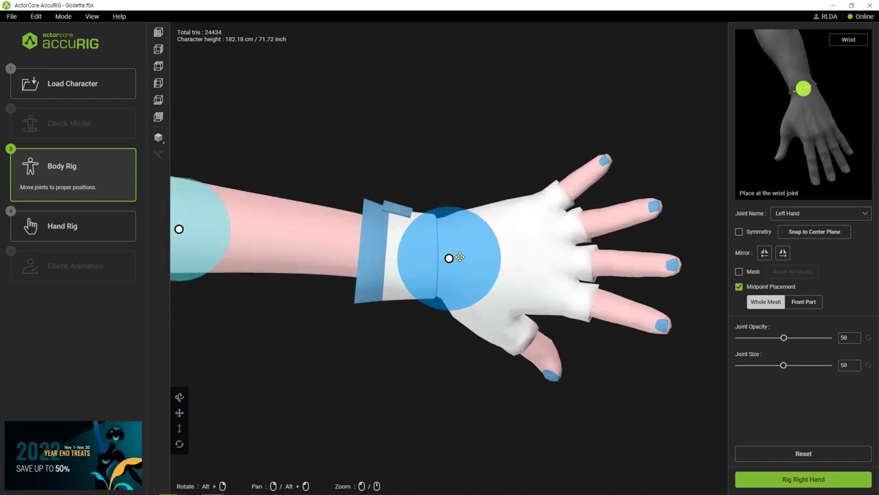
{"action": "left_click_drag", "start_coordinate": [450, 258], "coordinate": [417, 254]}
- Set the display to Wireframe on Shaded with black lines after previewing plain Wireframe and the other line colors
{"action": "left_click", "coordinate": [165, 139]}
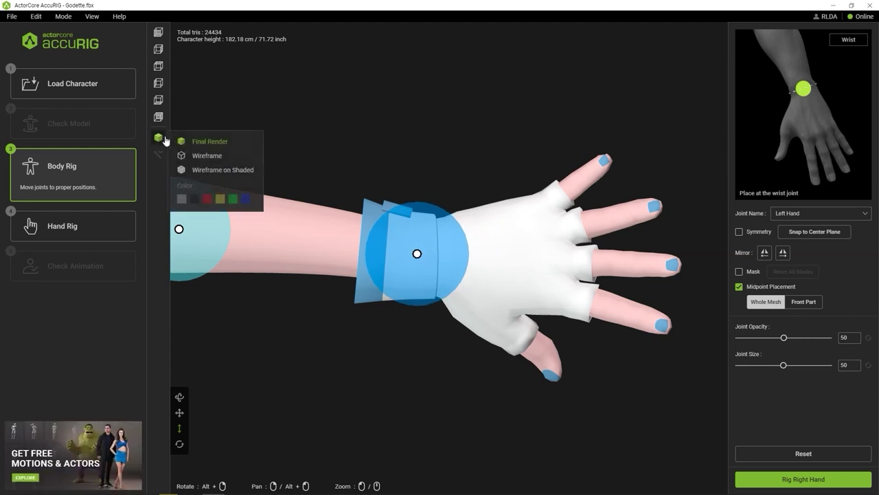
{"action": "left_click", "coordinate": [237, 156]}
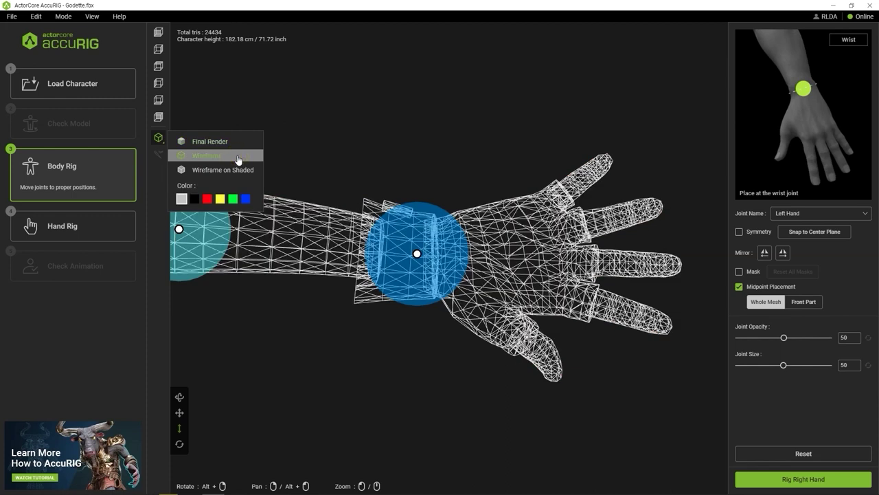
{"action": "left_click", "coordinate": [256, 171]}
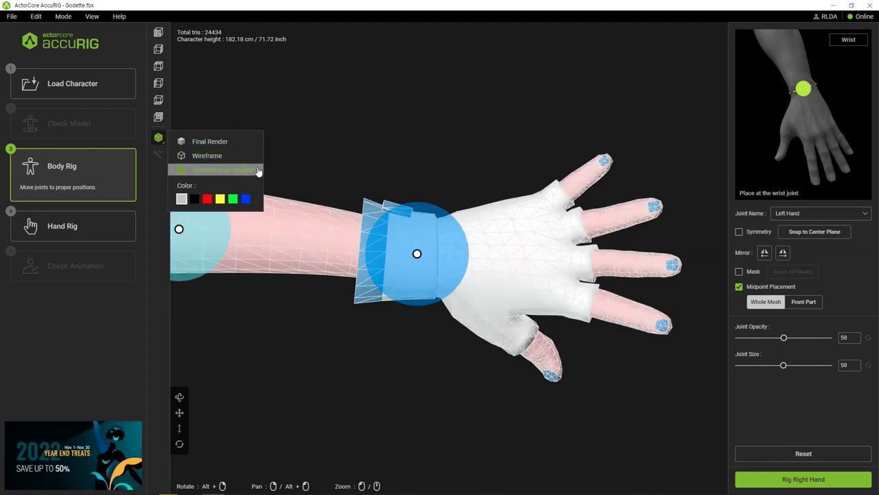
{"action": "left_click", "coordinate": [159, 137]}
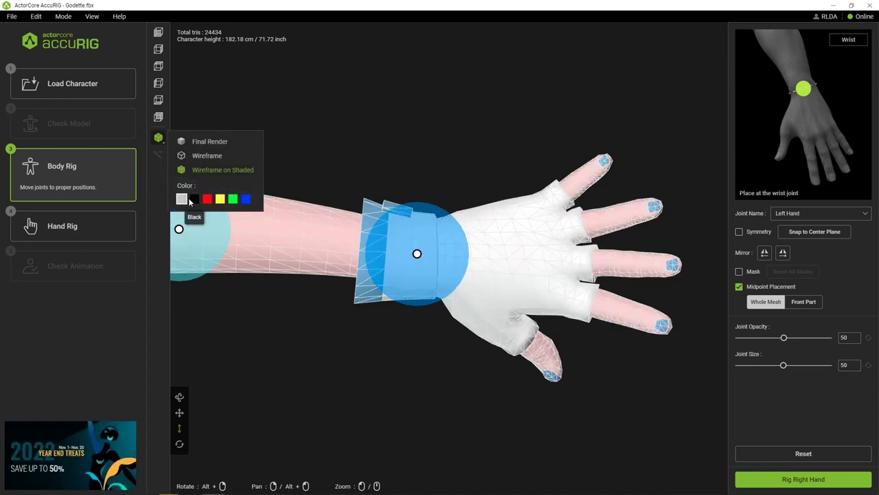
{"action": "left_click", "coordinate": [194, 199]}
{"action": "left_click", "coordinate": [207, 198]}
{"action": "left_click", "coordinate": [220, 199]}
{"action": "left_click", "coordinate": [233, 198]}
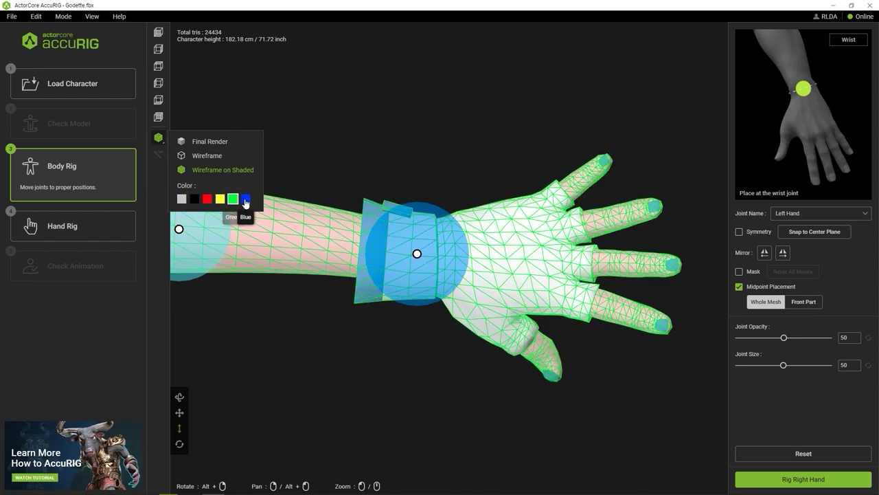
{"action": "left_click", "coordinate": [246, 199]}
{"action": "left_click", "coordinate": [194, 200]}
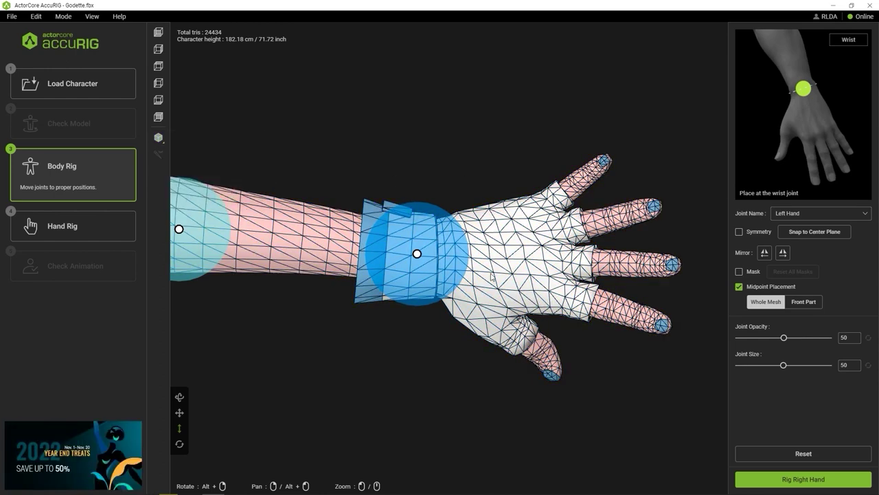
- Adjust the left wrist joint against the mesh lines and move the left forearm joint onto the elbow's dense mesh
{"action": "mouse_move", "coordinate": [440, 272]}
{"action": "left_mouse_down"}
{"action": "mouse_move", "coordinate": [329, 283]}
{"action": "mouse_move", "coordinate": [409, 254]}
{"action": "mouse_move", "coordinate": [457, 262]}
{"action": "left_mouse_up"}
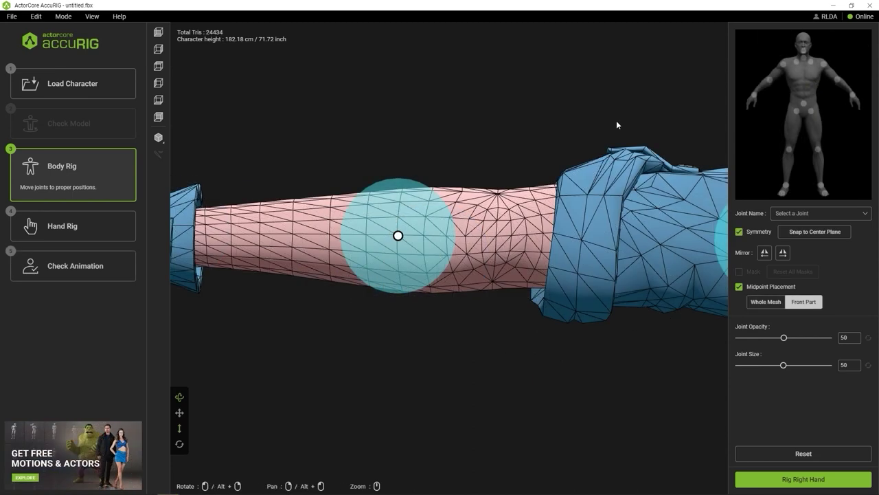
{"action": "left_click", "coordinate": [419, 206]}
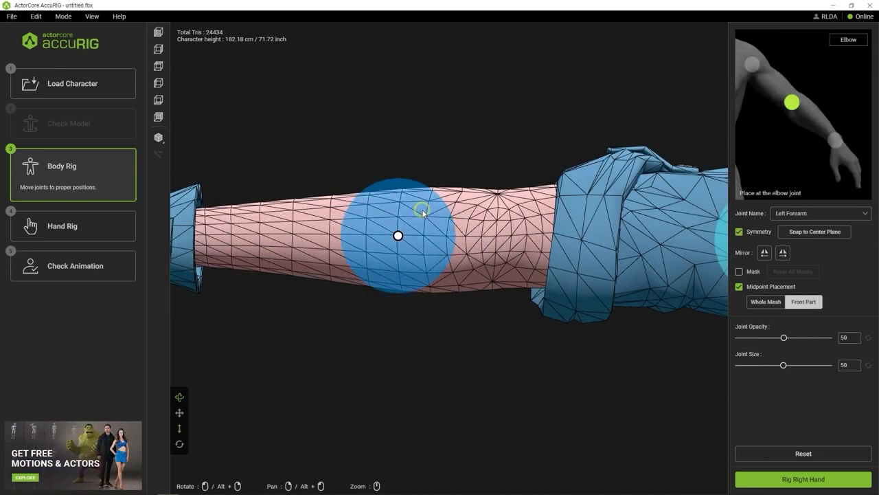
{"action": "left_click_drag", "start_coordinate": [398, 235], "coordinate": [501, 233]}
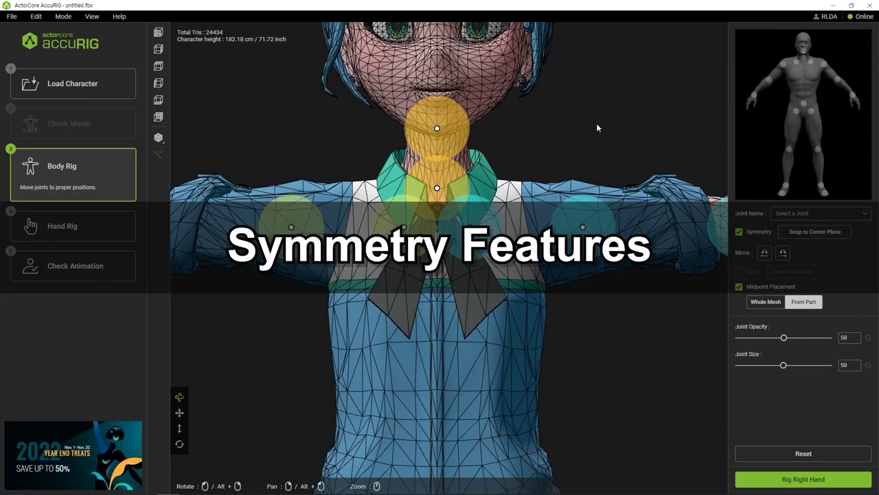
{"action": "left_click", "coordinate": [506, 223]}
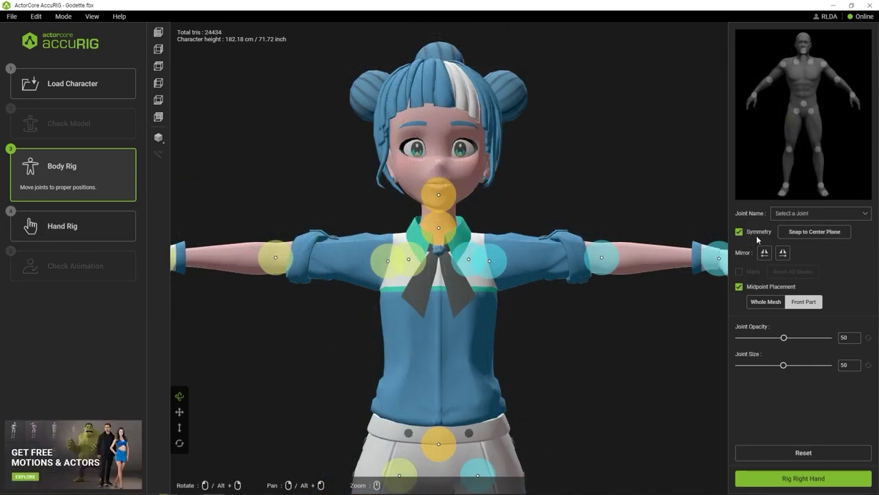
- Select the center joints of the neck, pelvis and head one after another with Symmetry on
{"action": "left_click", "coordinate": [438, 194]}
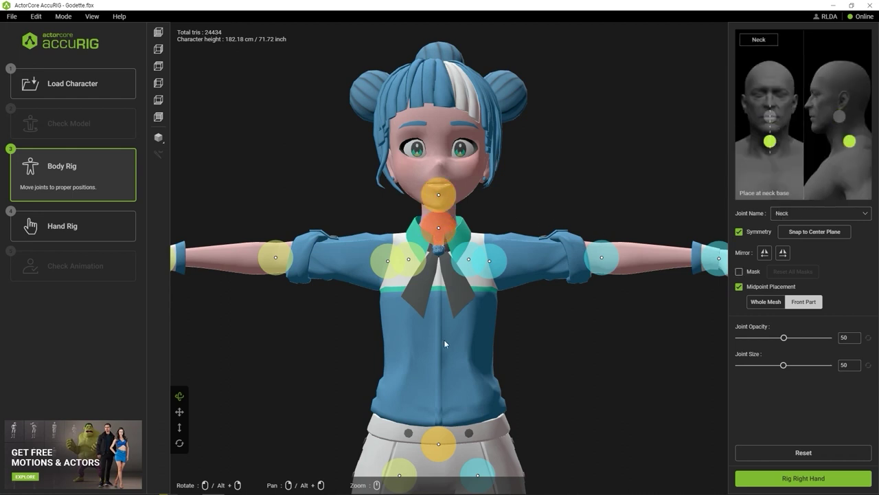
{"action": "left_click", "coordinate": [439, 434]}
{"action": "left_click", "coordinate": [441, 198]}
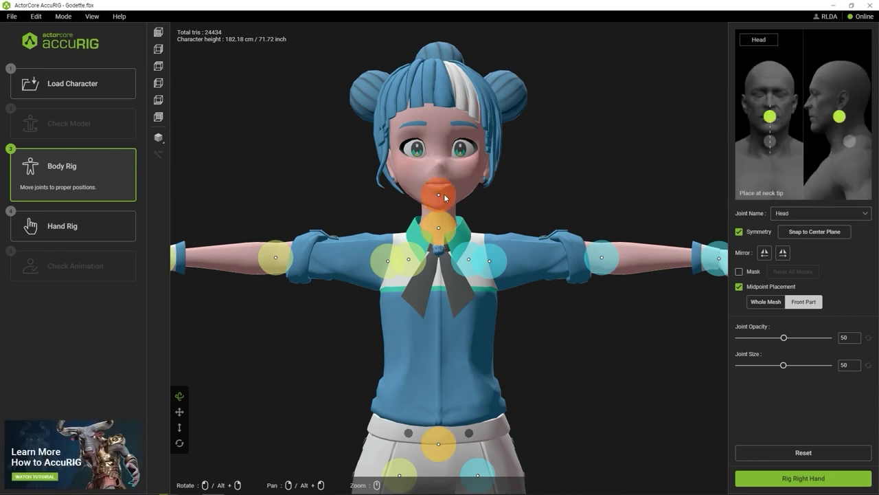
- Try to move the head and neck joints sideways off the center line with Symmetry on
{"action": "left_click_drag", "start_coordinate": [445, 197], "coordinate": [532, 159]}
{"action": "left_click_drag", "start_coordinate": [293, 207], "coordinate": [576, 165]}
{"action": "left_click_drag", "start_coordinate": [498, 187], "coordinate": [494, 192]}
{"action": "left_click_drag", "start_coordinate": [443, 222], "coordinate": [504, 227]}
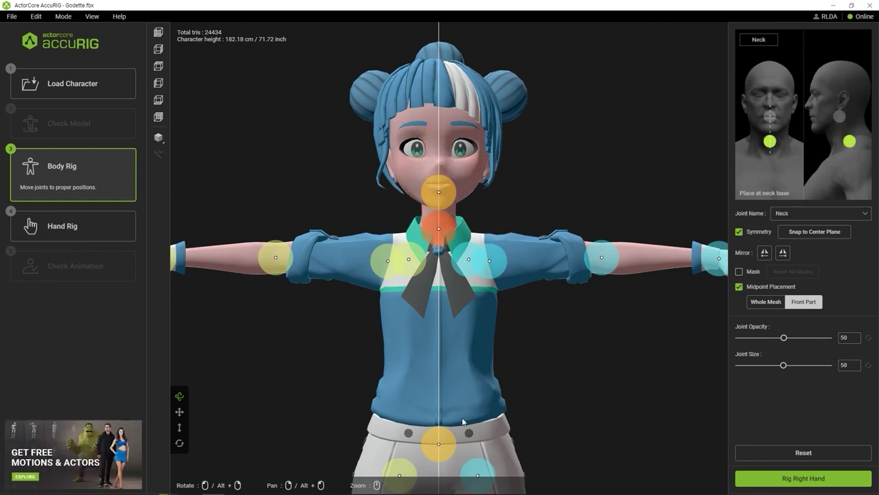
{"action": "left_click", "coordinate": [456, 442]}
- From the side, move the head joint back to the neck tip below the ear and fine-tune the neck joint
{"action": "left_click", "coordinate": [442, 189]}
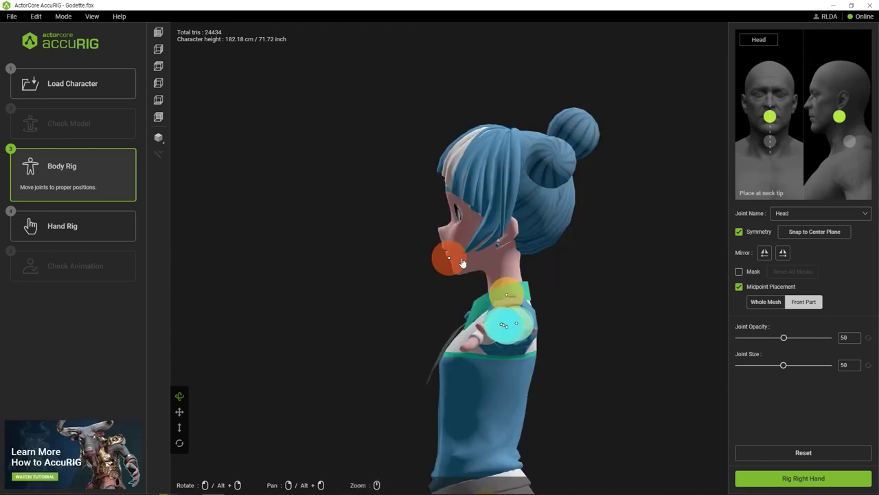
{"action": "scroll", "coordinate": [463, 263], "scroll_direction": "up", "scroll_amount": 3}
{"action": "left_click_drag", "start_coordinate": [464, 265], "coordinate": [527, 285]}
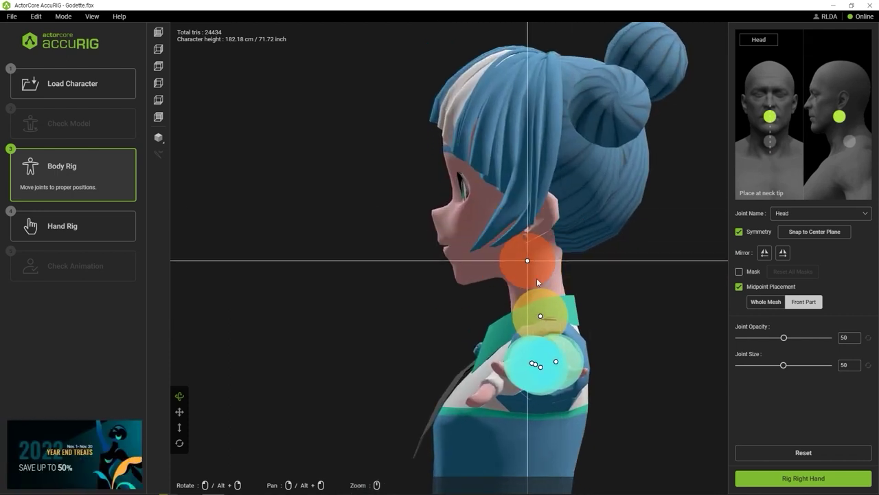
{"action": "left_click_drag", "start_coordinate": [541, 316], "coordinate": [539, 313]}
{"action": "left_click_drag", "start_coordinate": [534, 262], "coordinate": [528, 261]}
- Shift the pelvis joint slightly up and forward in the side view, and return to the front of the character
{"action": "right_click_drag", "start_coordinate": [620, 246], "coordinate": [595, 84]}
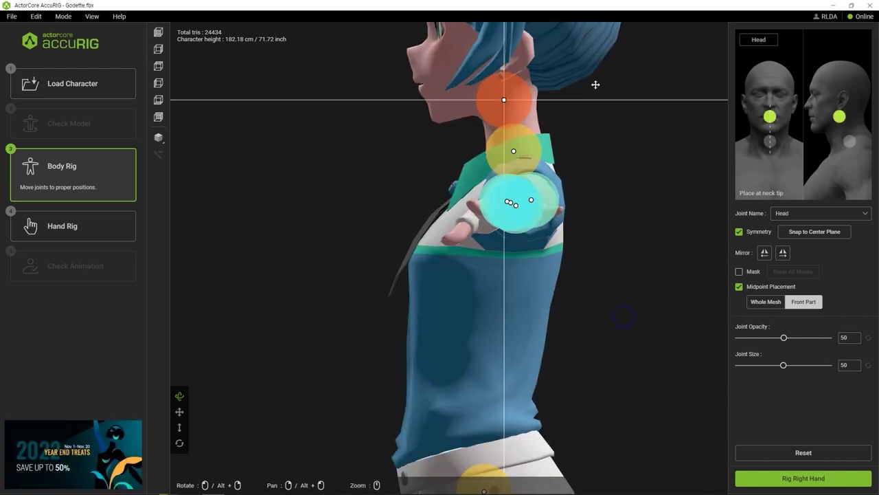
{"action": "right_click_drag", "start_coordinate": [554, 455], "coordinate": [531, 240]}
{"action": "left_click_drag", "start_coordinate": [461, 278], "coordinate": [454, 261]}
{"action": "right_click_drag", "start_coordinate": [490, 121], "coordinate": [495, 186]}
{"action": "left_click", "coordinate": [179, 443]}
{"action": "scroll", "coordinate": [501, 168], "scroll_direction": "up", "scroll_amount": 4}
{"action": "middle_click_drag", "start_coordinate": [508, 163], "coordinate": [568, 339]}
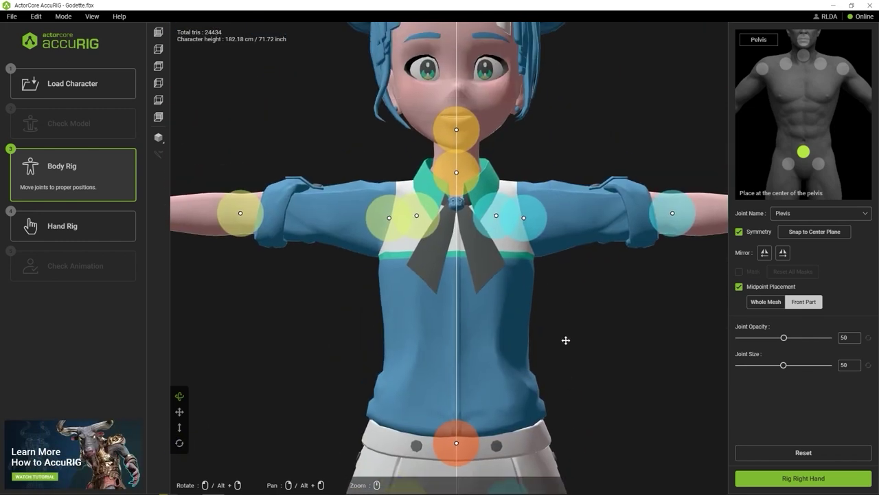
- Turn off Symmetry and move the head, neck and pelvis joints sideways, away from the body's center
{"action": "scroll", "coordinate": [560, 338], "scroll_direction": "down", "scroll_amount": 1}
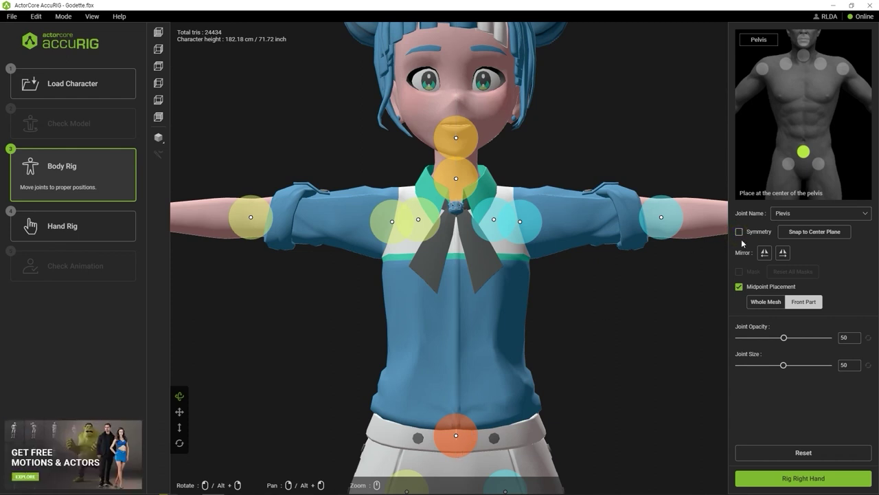
{"action": "left_click_drag", "start_coordinate": [472, 145], "coordinate": [555, 148]}
{"action": "left_click_drag", "start_coordinate": [455, 178], "coordinate": [367, 179]}
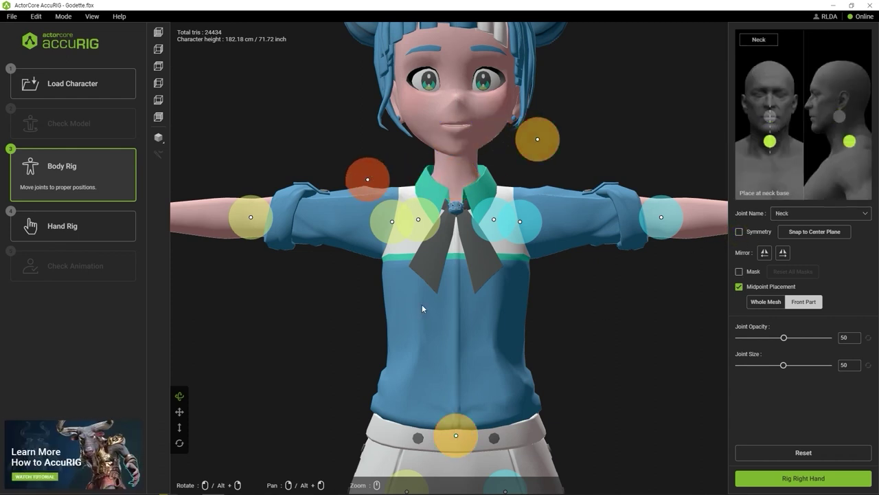
{"action": "left_click_drag", "start_coordinate": [456, 435], "coordinate": [573, 429]}
{"action": "mouse_move", "coordinate": [411, 349]}
{"action": "left_mouse_down"}
{"action": "mouse_move", "coordinate": [572, 355]}
{"action": "mouse_move", "coordinate": [404, 351]}
{"action": "left_mouse_up"}
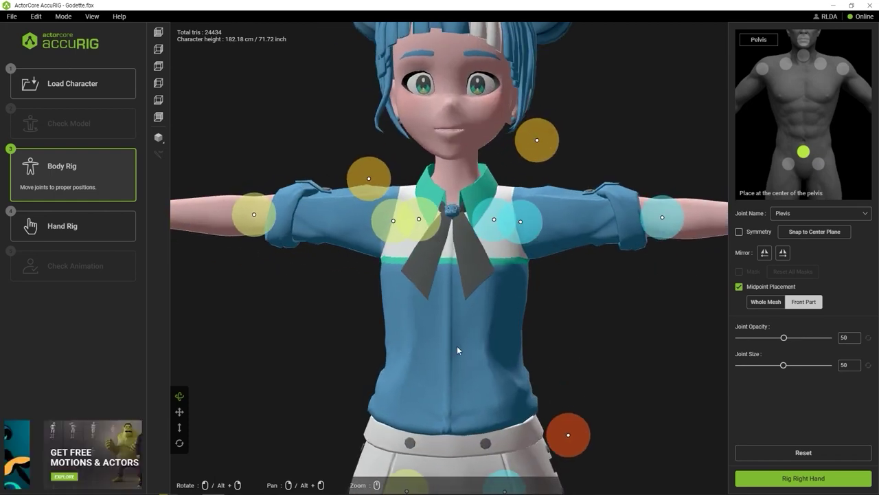
- Snap the off-center head, neck and pelvis joints to the center plane and check them from the side
{"action": "left_click", "coordinate": [827, 233]}
{"action": "right_click_drag", "start_coordinate": [588, 307], "coordinate": [541, 308]}
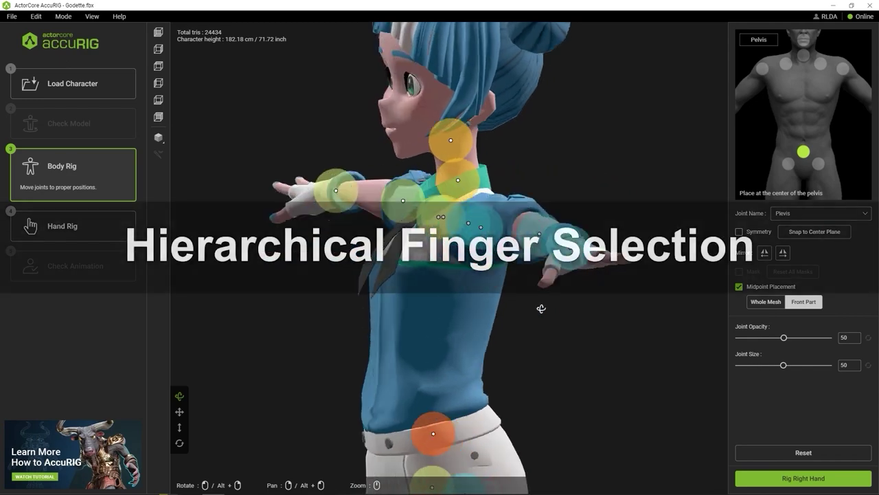
- Start rigging the right hand with the number of fingers set to 5
{"action": "left_click_drag", "start_coordinate": [541, 308], "coordinate": [571, 305]}
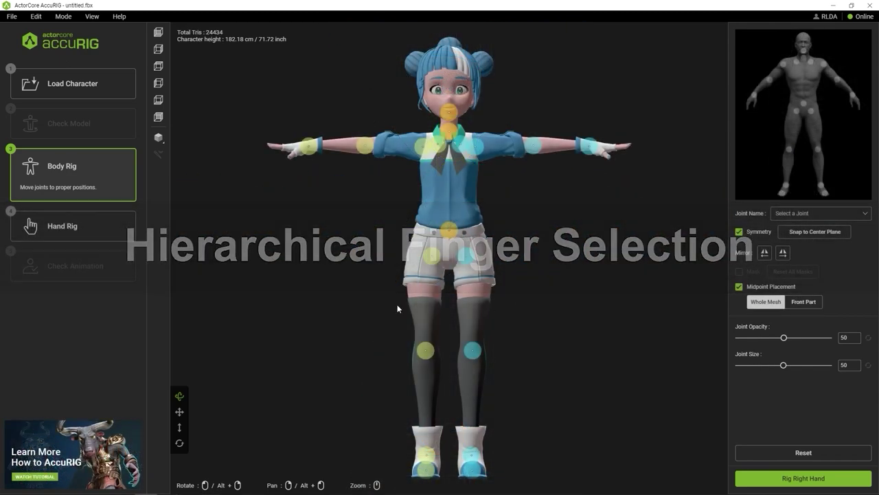
{"action": "left_click", "coordinate": [805, 485]}
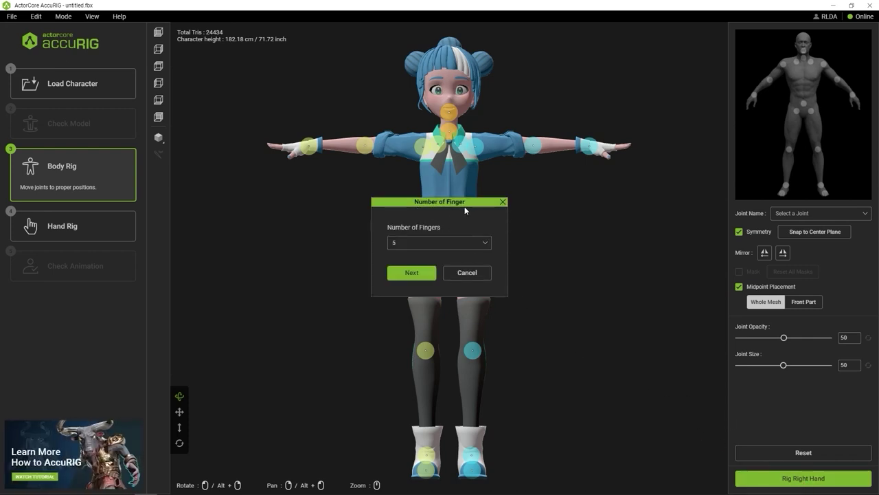
{"action": "left_click", "coordinate": [458, 245]}
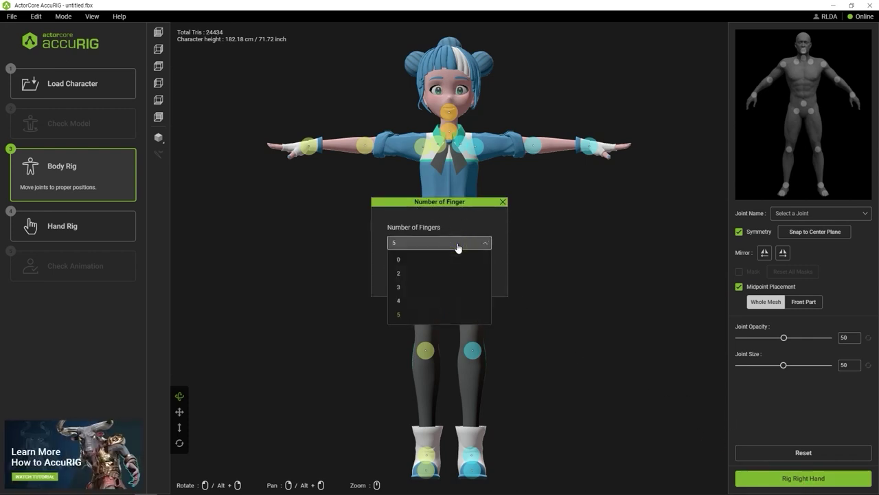
{"action": "left_click", "coordinate": [457, 315]}
{"action": "left_click", "coordinate": [425, 275]}
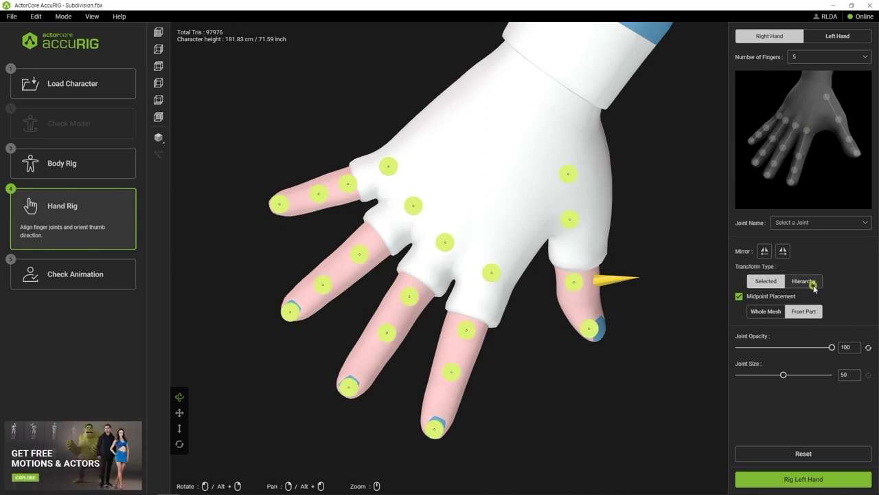
- Using the Hierarchy transform type, shift the whole pinky, ring, middle, index and thumb joint chains of the right hand
{"action": "left_click", "coordinate": [391, 167]}
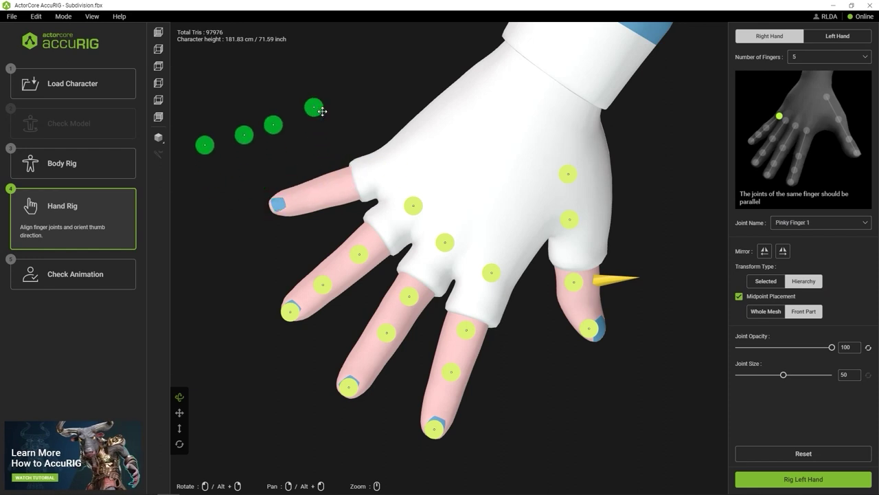
{"action": "mouse_move", "coordinate": [414, 205]}
{"action": "left_mouse_down"}
{"action": "mouse_move", "coordinate": [403, 205]}
{"action": "mouse_move", "coordinate": [409, 211]}
{"action": "left_mouse_up"}
{"action": "left_click_drag", "start_coordinate": [445, 242], "coordinate": [440, 249]}
{"action": "left_click_drag", "start_coordinate": [494, 272], "coordinate": [492, 273]}
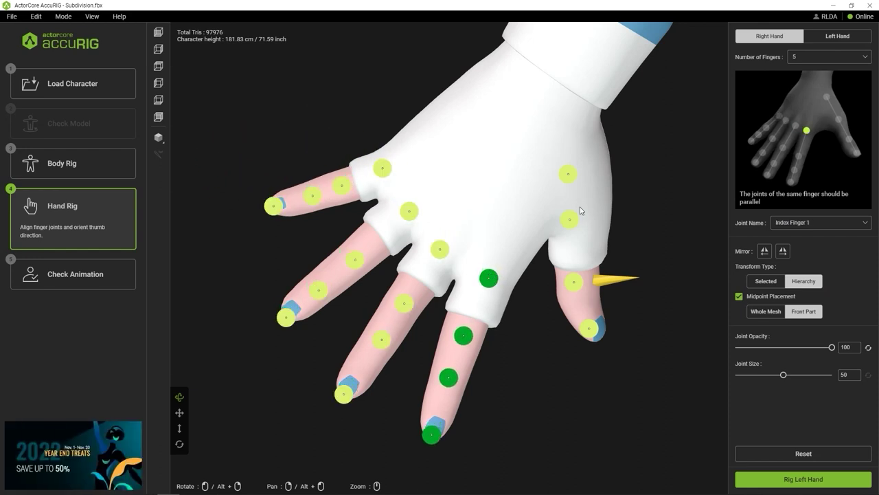
{"action": "left_click_drag", "start_coordinate": [568, 175], "coordinate": [577, 185]}
{"action": "left_click_drag", "start_coordinate": [663, 241], "coordinate": [647, 255]}
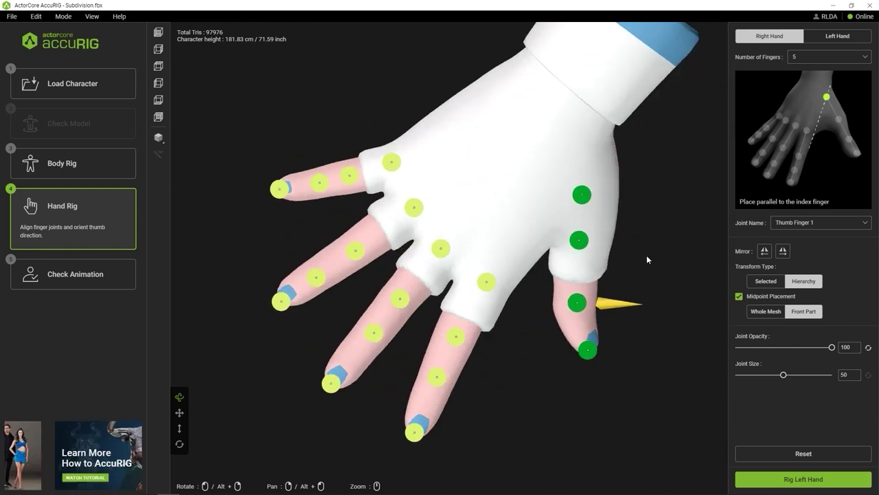
- Display the hand as Wireframe on Shaded and set the joint transform type to Selected
{"action": "left_click", "coordinate": [158, 138]}
{"action": "left_click", "coordinate": [206, 169]}
{"action": "left_click", "coordinate": [766, 281]}
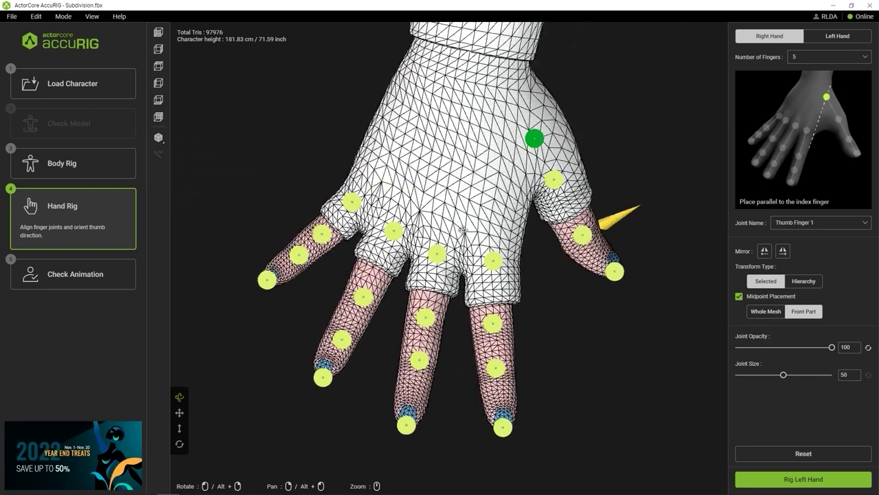
- Reposition the pinky's second, third and tip joints individually along the finger's mesh loops
{"action": "left_click_drag", "start_coordinate": [462, 229], "coordinate": [550, 233]}
{"action": "scroll", "coordinate": [434, 269], "scroll_direction": "up", "scroll_amount": 2}
{"action": "right_click_drag", "start_coordinate": [357, 385], "coordinate": [429, 227]}
{"action": "left_click_drag", "start_coordinate": [388, 229], "coordinate": [333, 228]}
{"action": "left_click_drag", "start_coordinate": [392, 277], "coordinate": [339, 278]}
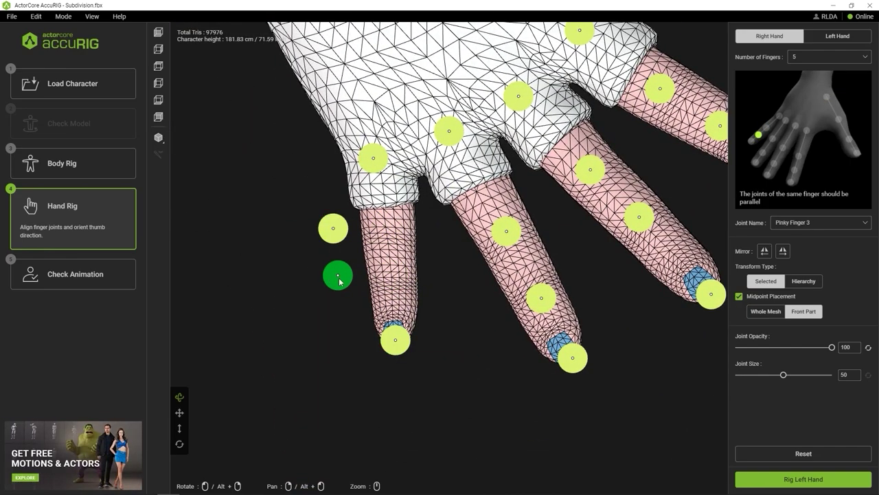
{"action": "left_click_drag", "start_coordinate": [348, 234], "coordinate": [388, 236]}
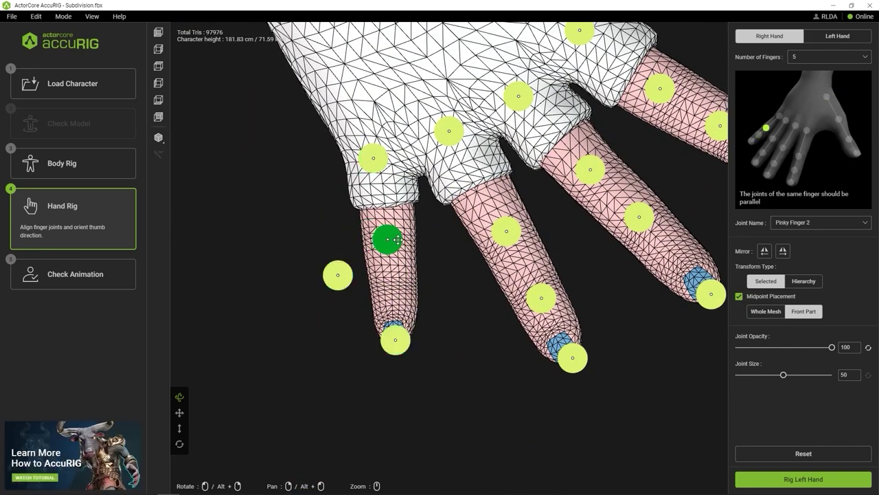
{"action": "left_click_drag", "start_coordinate": [339, 275], "coordinate": [391, 289]}
{"action": "left_click_drag", "start_coordinate": [400, 339], "coordinate": [401, 344]}
- Fine-tune the ring finger's second, third and tip joints individually so they line up along the finger
{"action": "right_click_drag", "start_coordinate": [554, 265], "coordinate": [450, 268]}
{"action": "left_click_drag", "start_coordinate": [404, 236], "coordinate": [406, 247]}
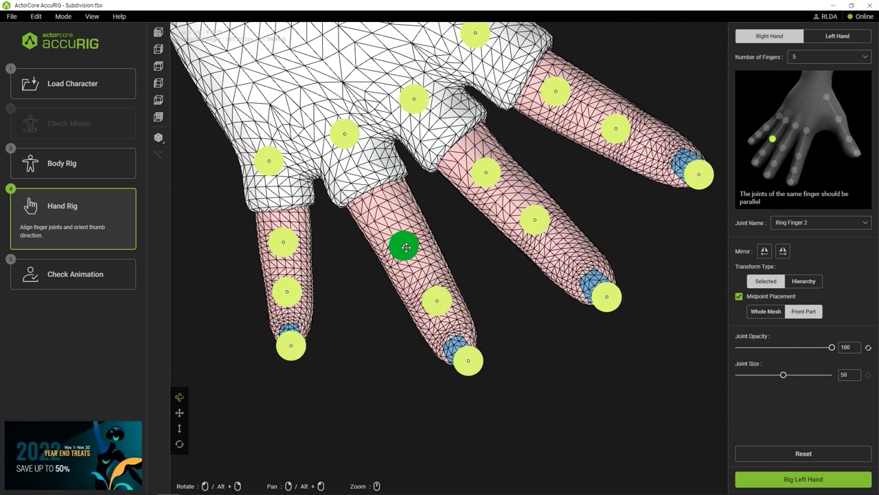
{"action": "left_click_drag", "start_coordinate": [437, 301], "coordinate": [431, 296]}
{"action": "left_click_drag", "start_coordinate": [470, 362], "coordinate": [463, 361]}
- Move the middle finger's second and third joints slightly toward the fingertip and fine-tune its tip joint
{"action": "right_click_drag", "start_coordinate": [512, 224], "coordinate": [451, 296]}
{"action": "left_click_drag", "start_coordinate": [435, 250], "coordinate": [440, 258]}
{"action": "left_click", "coordinate": [485, 295]}
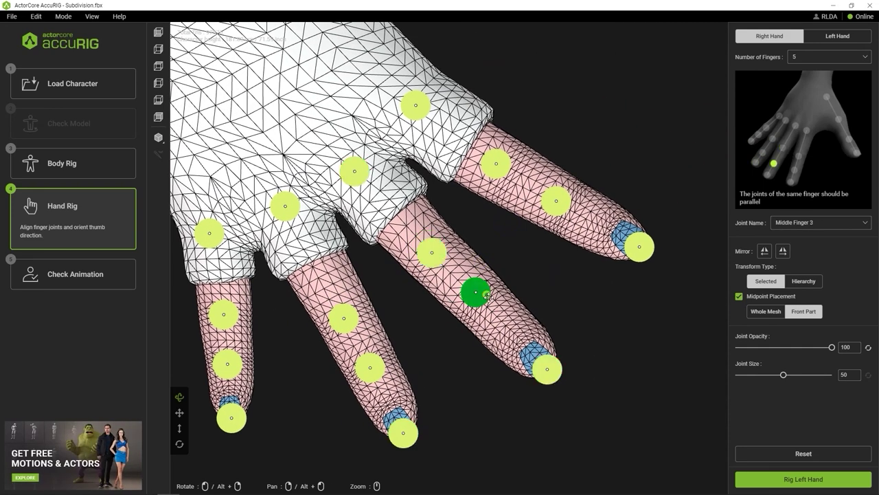
{"action": "left_click_drag", "start_coordinate": [486, 295], "coordinate": [492, 307]}
{"action": "left_click_drag", "start_coordinate": [558, 369], "coordinate": [556, 369]}
- Move the index finger's second and third joints slightly toward the fingertip and fine-tune its tip joint
{"action": "right_click_drag", "start_coordinate": [504, 167], "coordinate": [469, 227]}
{"action": "left_click_drag", "start_coordinate": [464, 225], "coordinate": [479, 236]}
{"action": "left_click_drag", "start_coordinate": [524, 263], "coordinate": [532, 269]}
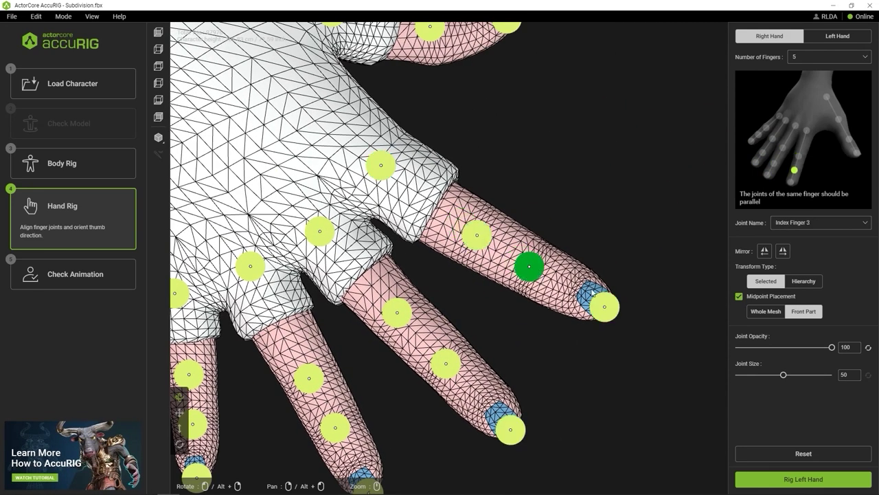
{"action": "left_click_drag", "start_coordinate": [605, 306], "coordinate": [607, 309]}
- Adjust the thumb joints of the right hand to follow the thumb
{"action": "right_click_drag", "start_coordinate": [544, 58], "coordinate": [561, 249]}
{"action": "left_click_drag", "start_coordinate": [561, 249], "coordinate": [526, 235]}
{"action": "left_click", "coordinate": [479, 283]}
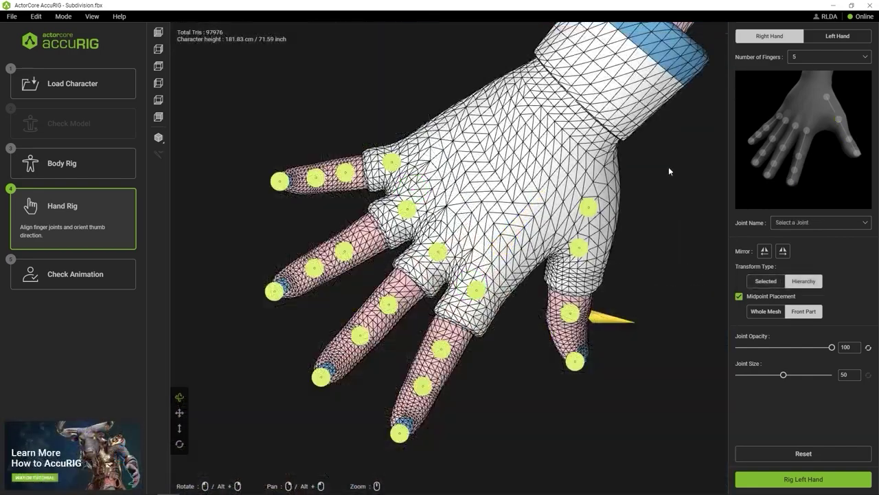
- Mirror the right hand's finger joints onto the left hand and set the display to Final Render
{"action": "left_click", "coordinate": [832, 37]}
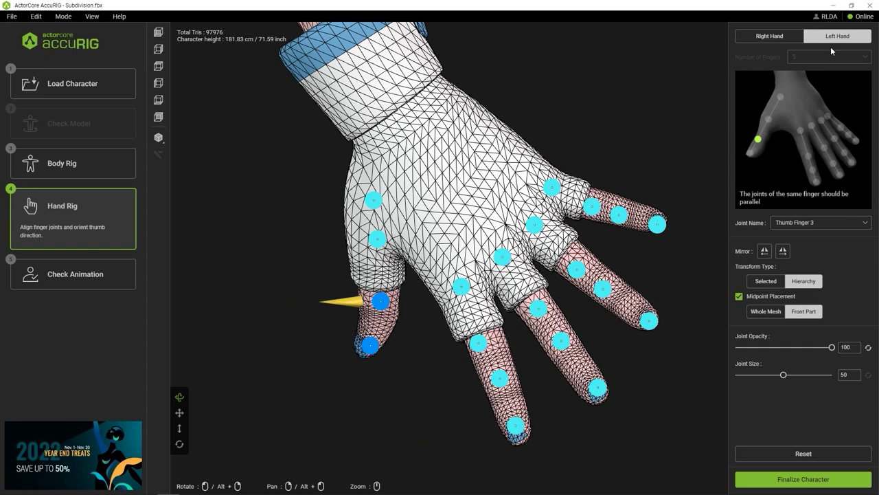
{"action": "left_click", "coordinate": [789, 254]}
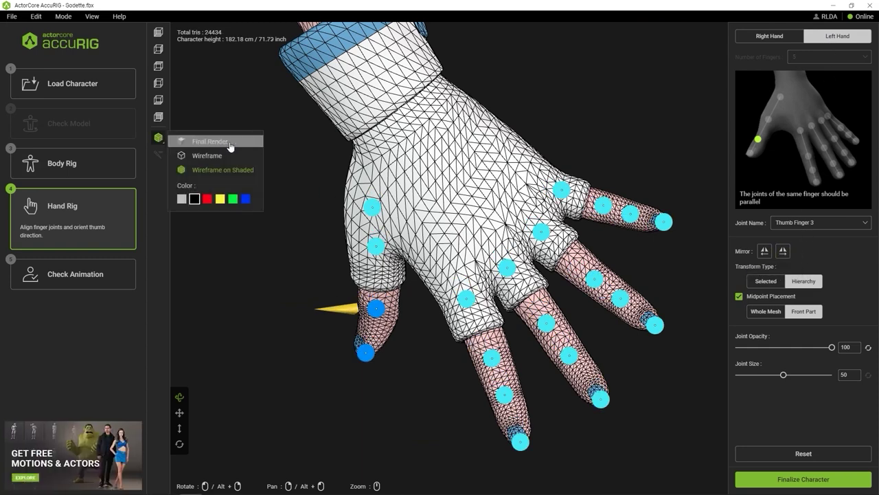
{"action": "left_click", "coordinate": [229, 143]}
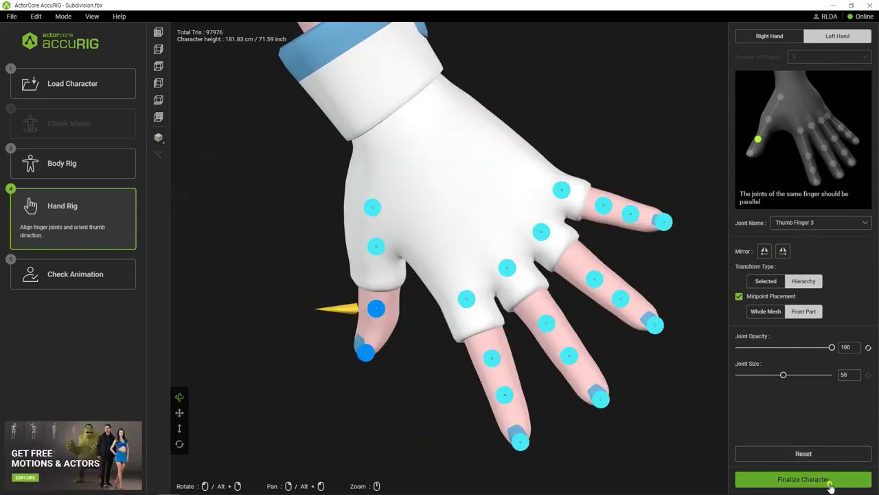
- Finalize the character, display its bones and inspect the idle pose from several angles
{"action": "left_click", "coordinate": [829, 483]}
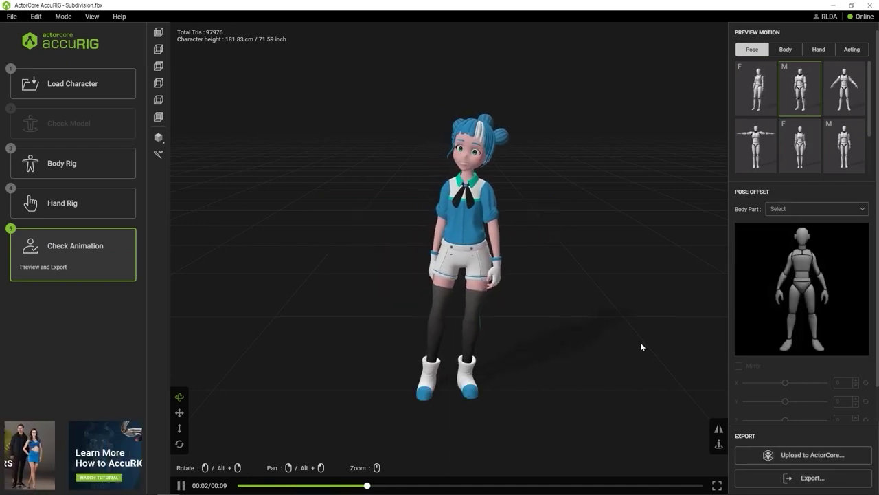
{"action": "left_click_drag", "start_coordinate": [640, 343], "coordinate": [481, 302]}
{"action": "left_click", "coordinate": [158, 154]}
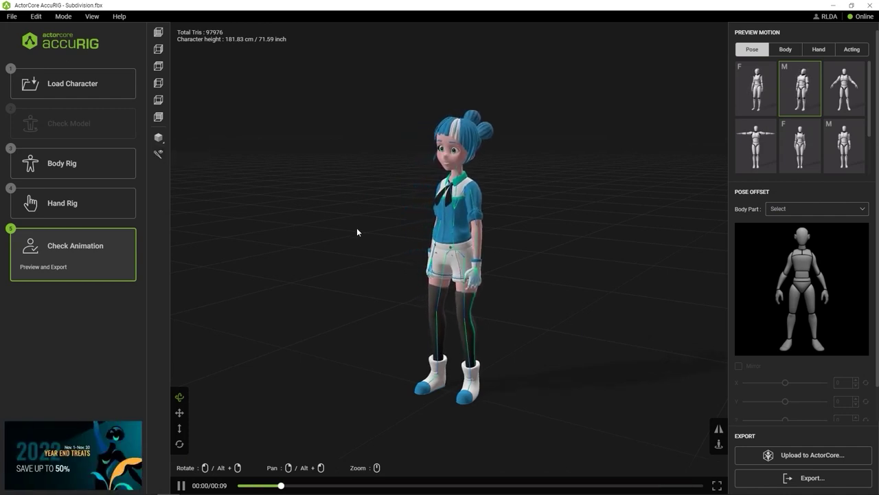
{"action": "left_click_drag", "start_coordinate": [440, 234], "coordinate": [526, 237]}
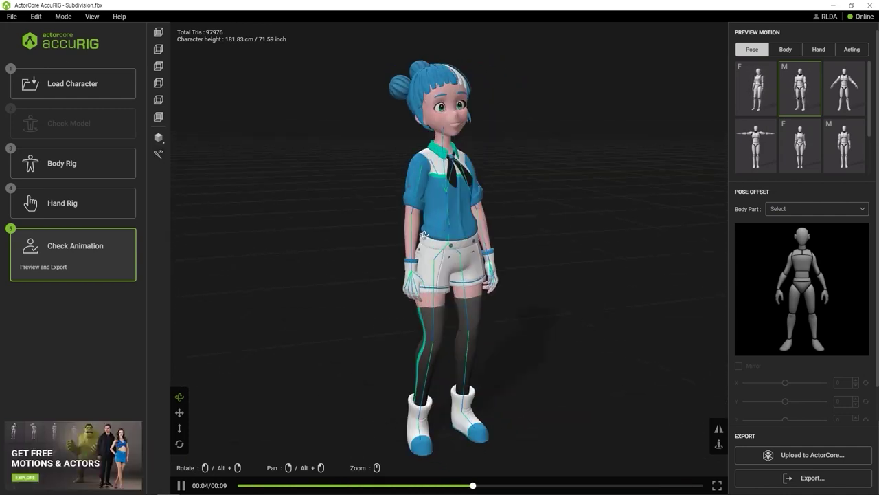
- Preview the female walking motion from the Acting category on the rigged character and view it from the side
{"action": "left_click", "coordinate": [852, 49]}
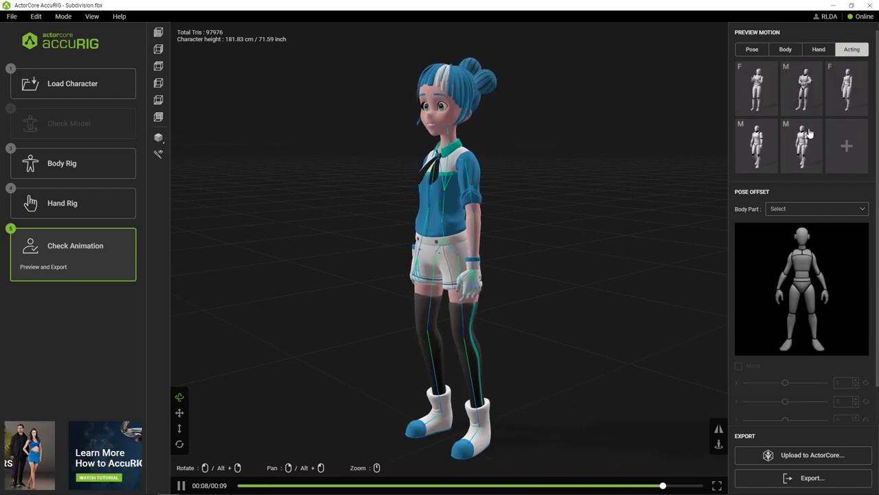
{"action": "left_click", "coordinate": [846, 87]}
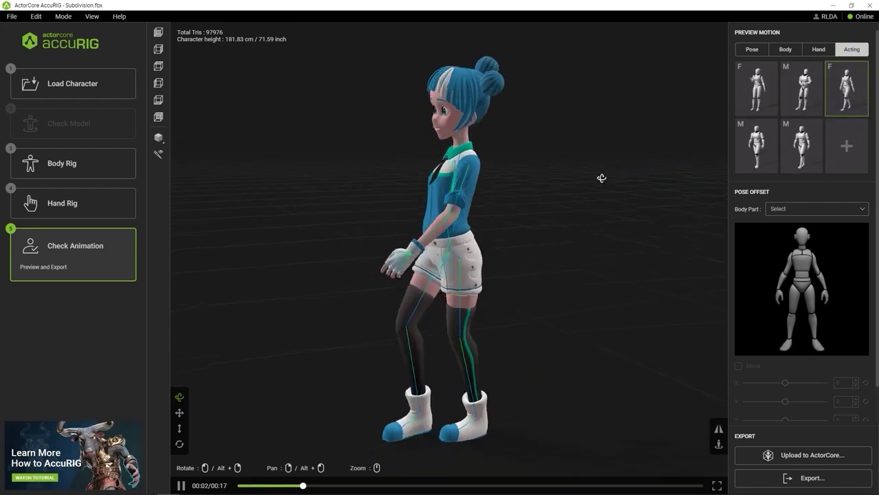
{"action": "left_click_drag", "start_coordinate": [624, 176], "coordinate": [575, 178]}
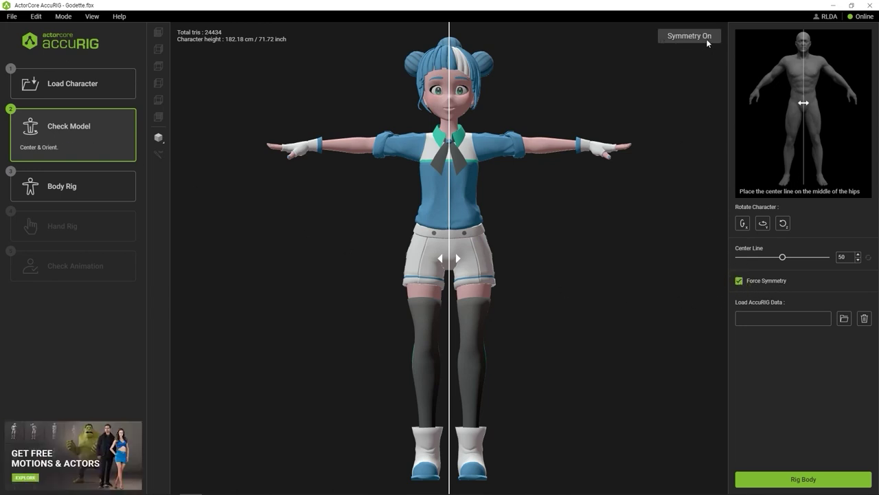
- Generate the body rig with Force Symmetry enabled and adjust its joints, raising the pelvis joint to the waistband
{"action": "left_click", "coordinate": [814, 484]}
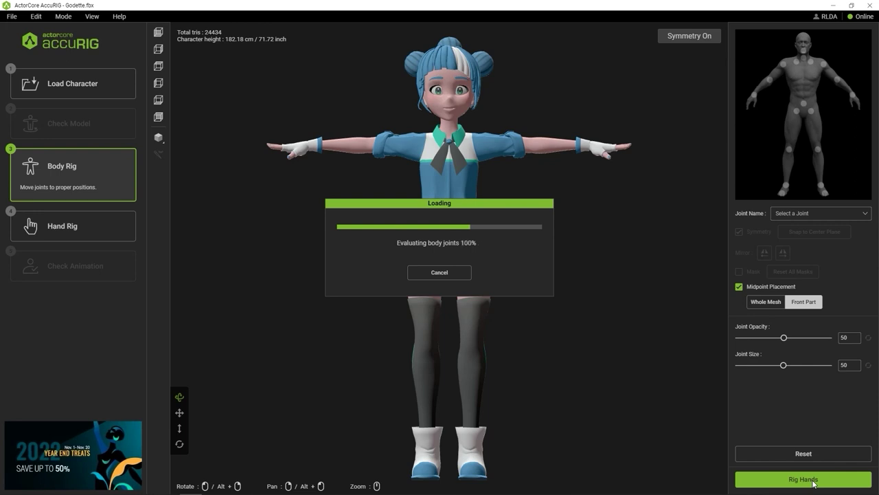
{"action": "left_click_drag", "start_coordinate": [592, 147], "coordinate": [533, 145]}
{"action": "left_click_drag", "start_coordinate": [492, 147], "coordinate": [490, 147]}
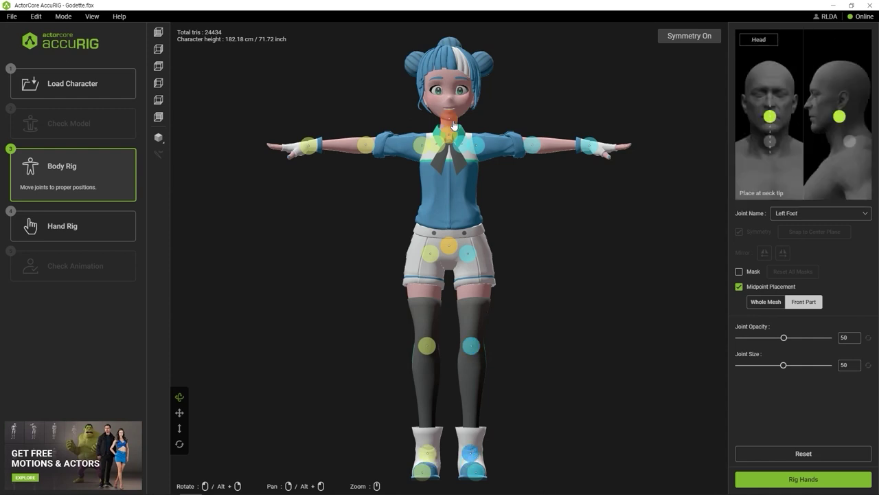
{"action": "left_click_drag", "start_coordinate": [452, 245], "coordinate": [454, 267]}
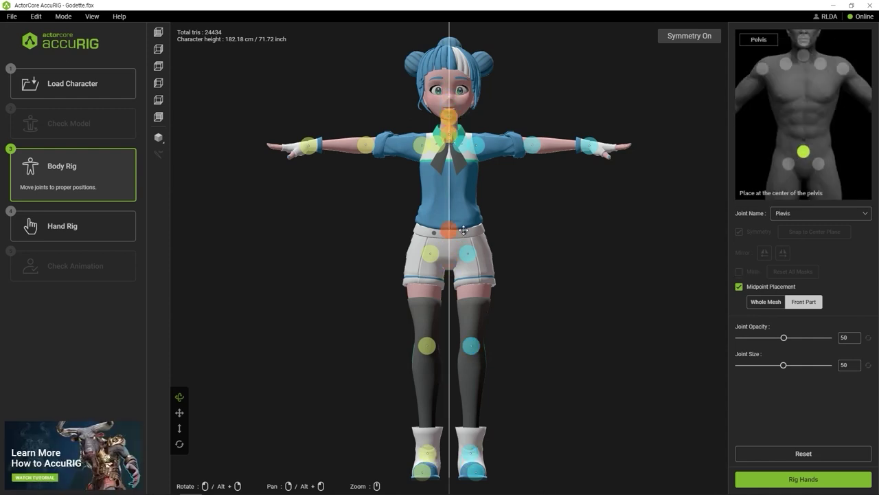
- Generate the symmetric hand rig with a finger count of 5
{"action": "left_click", "coordinate": [810, 483]}
{"action": "left_click", "coordinate": [461, 243]}
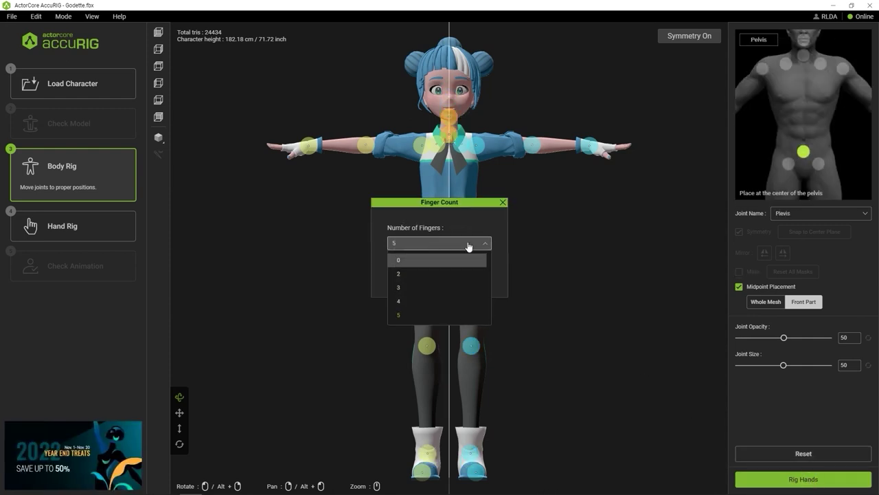
{"action": "left_click", "coordinate": [412, 273]}
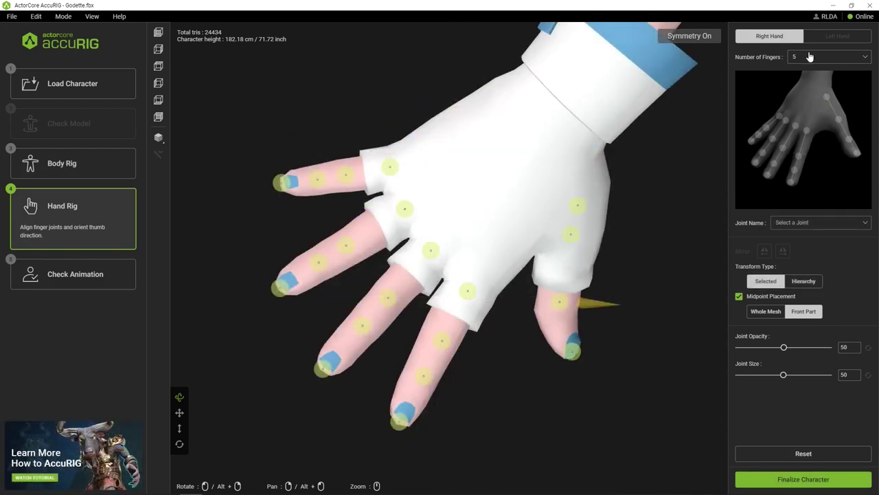
- Finalize the symmetric character and preview the female walking motion from the Acting category from the front
{"action": "left_click", "coordinate": [817, 487]}
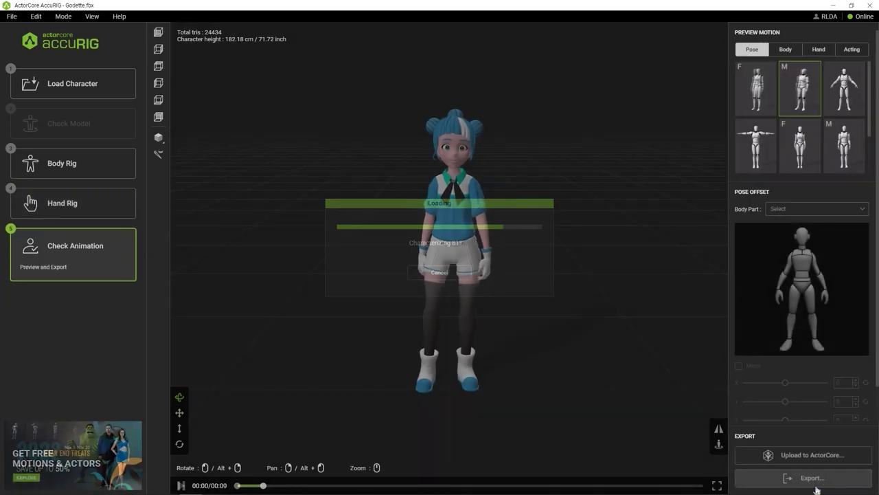
{"action": "left_click_drag", "start_coordinate": [559, 406], "coordinate": [577, 400]}
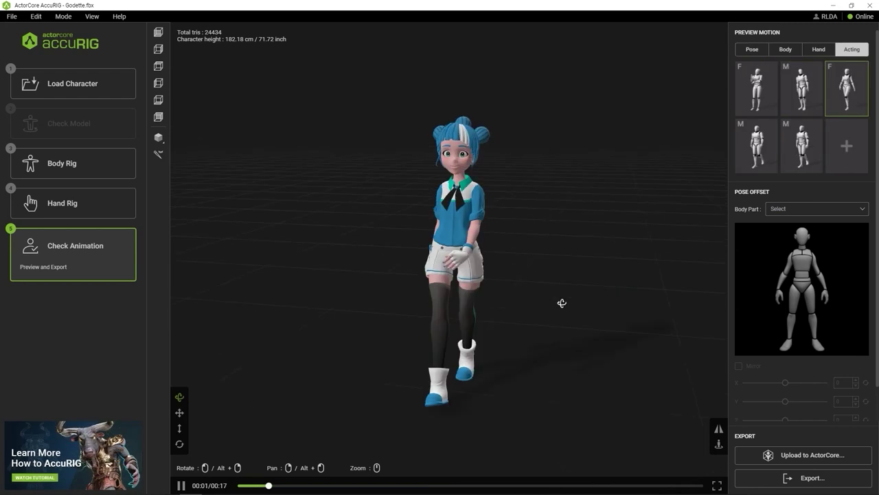
{"action": "left_click_drag", "start_coordinate": [562, 303], "coordinate": [601, 290]}
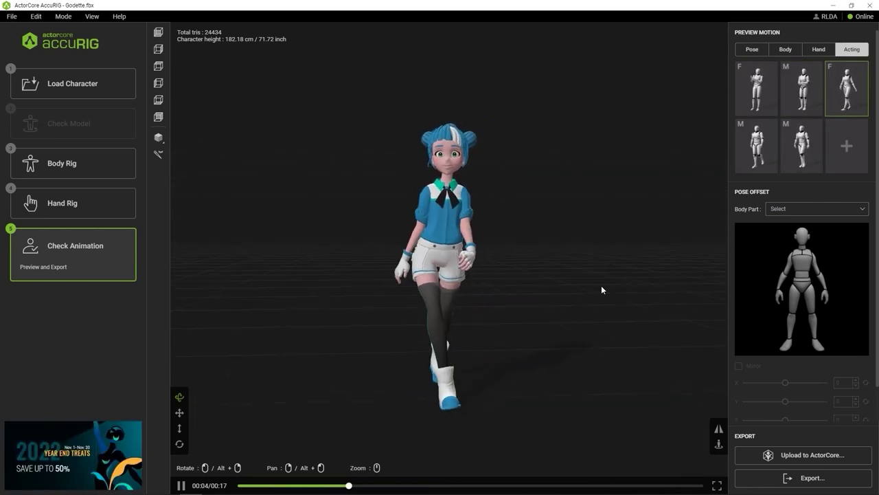